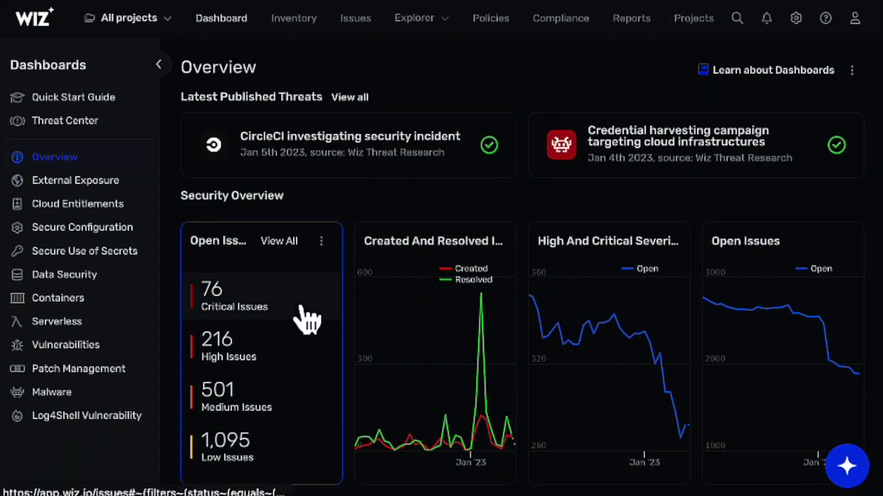
Step: Open the 76 critical issues and expand the cleartext cloud keys exposure issue type
click(300, 308)
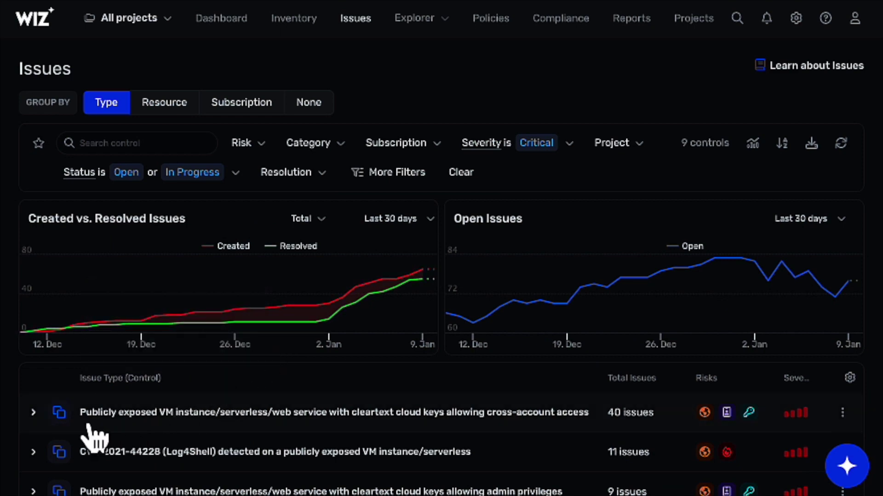
click(32, 417)
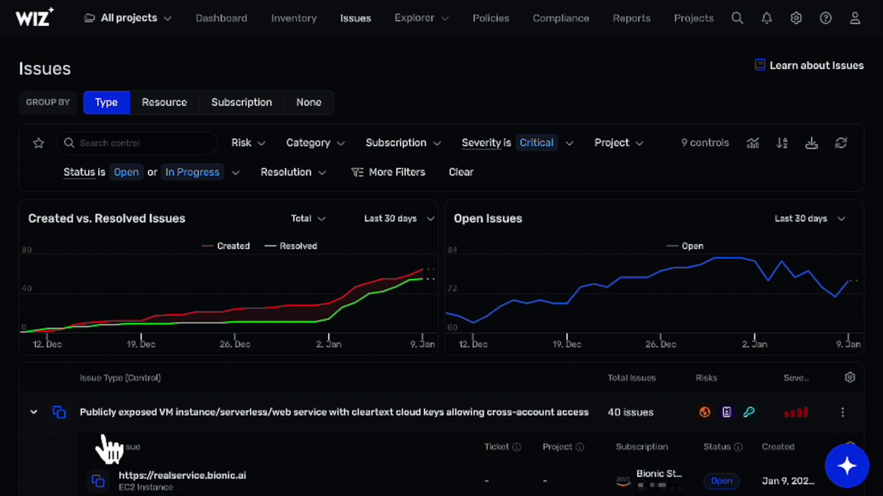
Step: Open the realservice.bionic.ai issue details drawer
click(211, 485)
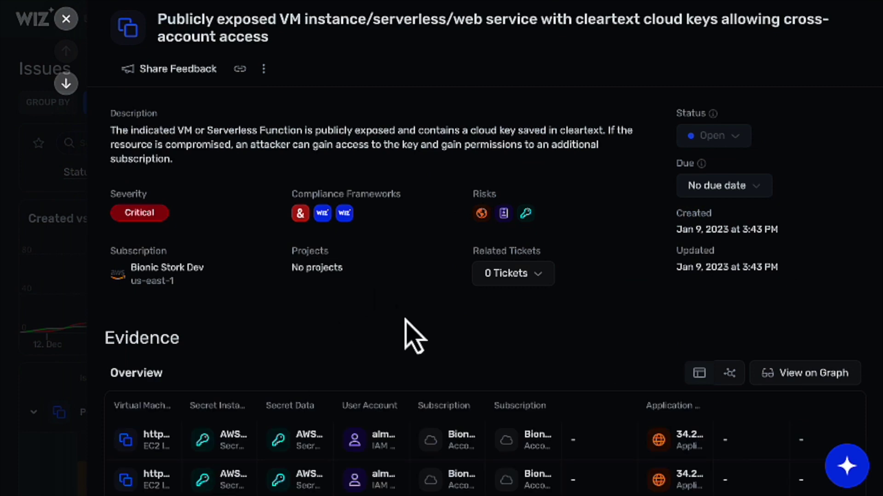
scroll(412, 337, down, 5)
scroll(412, 336, down, 3)
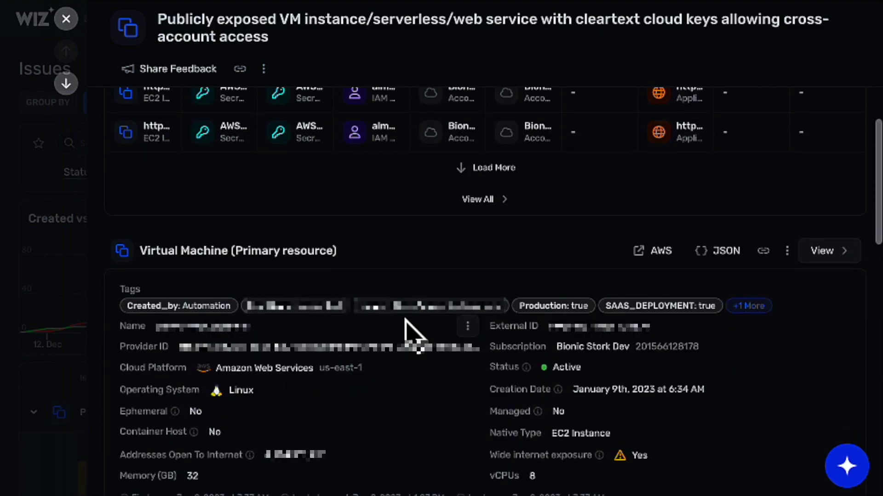
scroll(413, 336, down, 1)
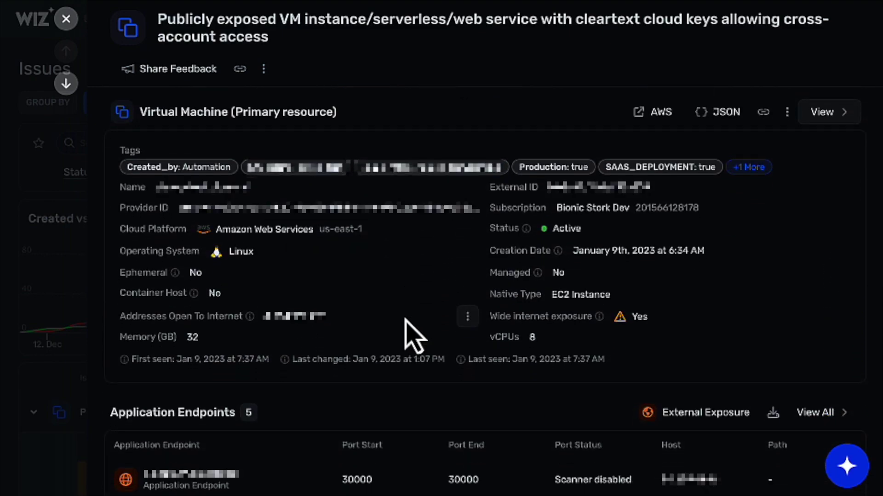
scroll(406, 330, down, 4)
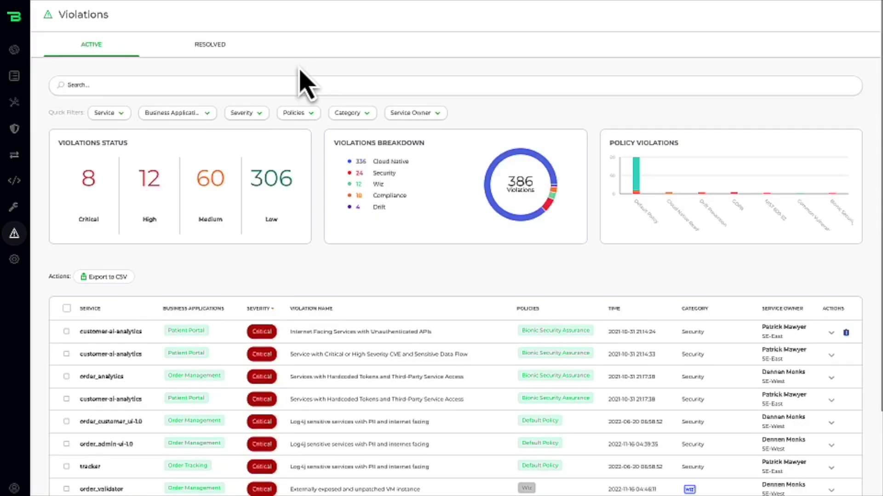
Step: Filter violations to Category: Wiz and show order_validator on the service map
click(292, 85)
text(wiz)
click(295, 123)
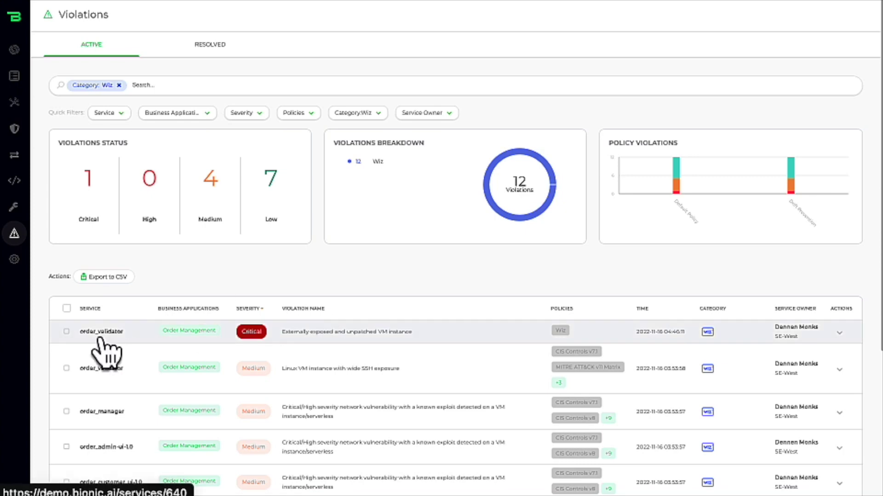
click(838, 332)
click(821, 354)
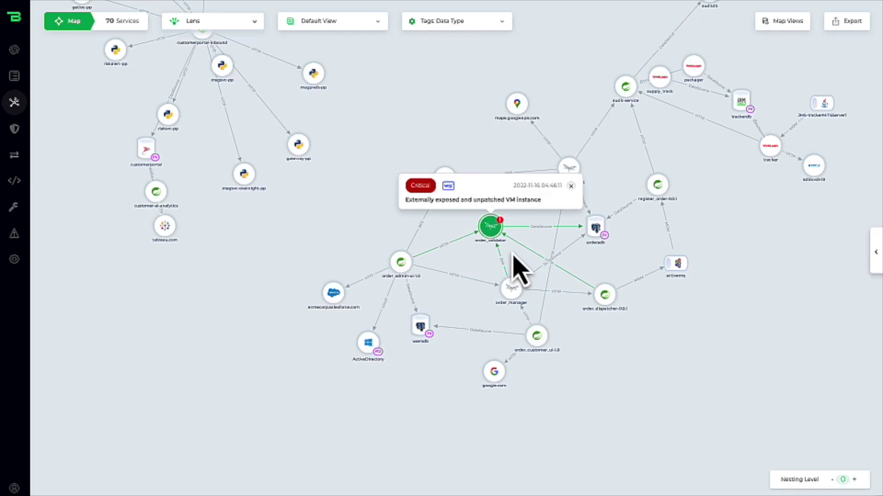
scroll(512, 255, up, 3)
scroll(513, 253, up, 2)
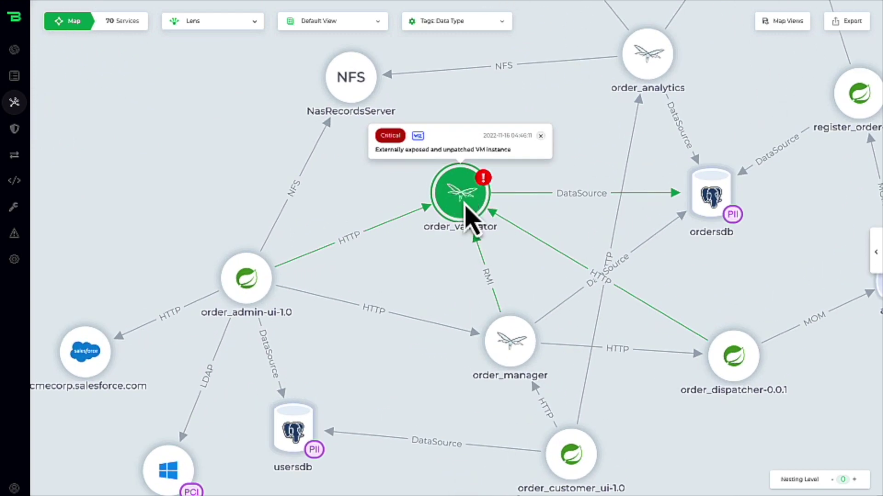
Step: Check order_validator's risk score, then open the WizTest resource from its Wiz violation
click(874, 253)
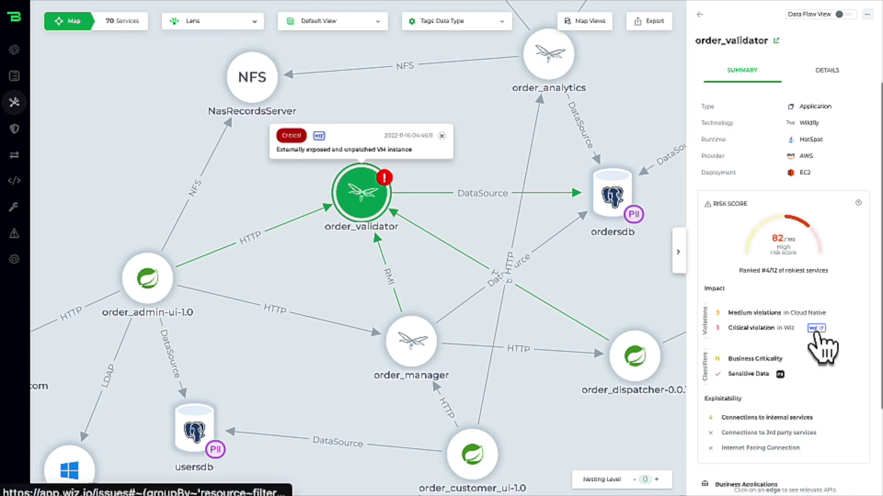
click(816, 329)
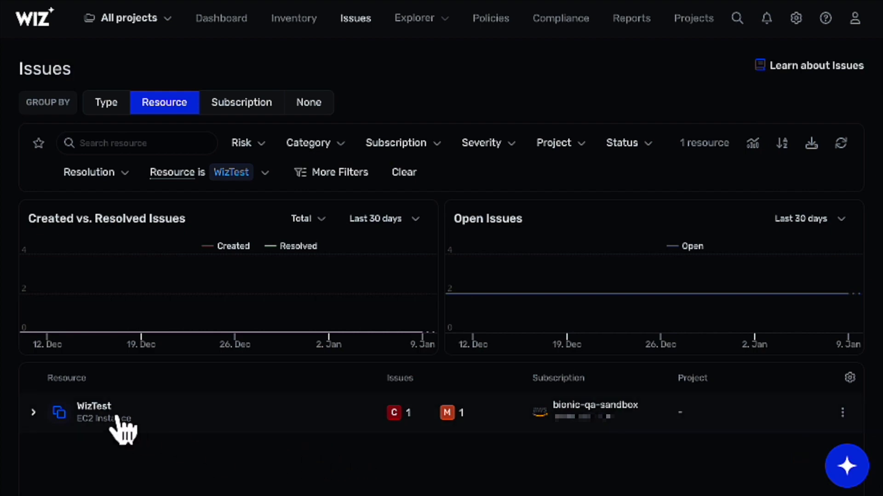
click(95, 409)
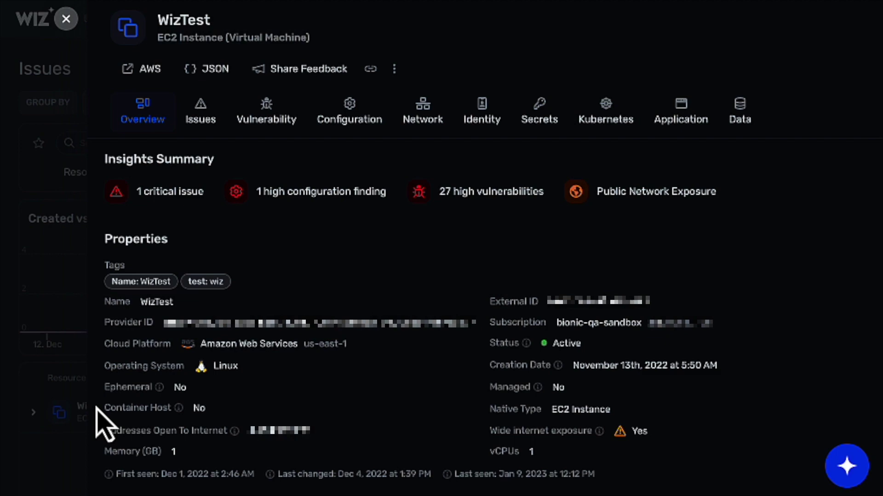